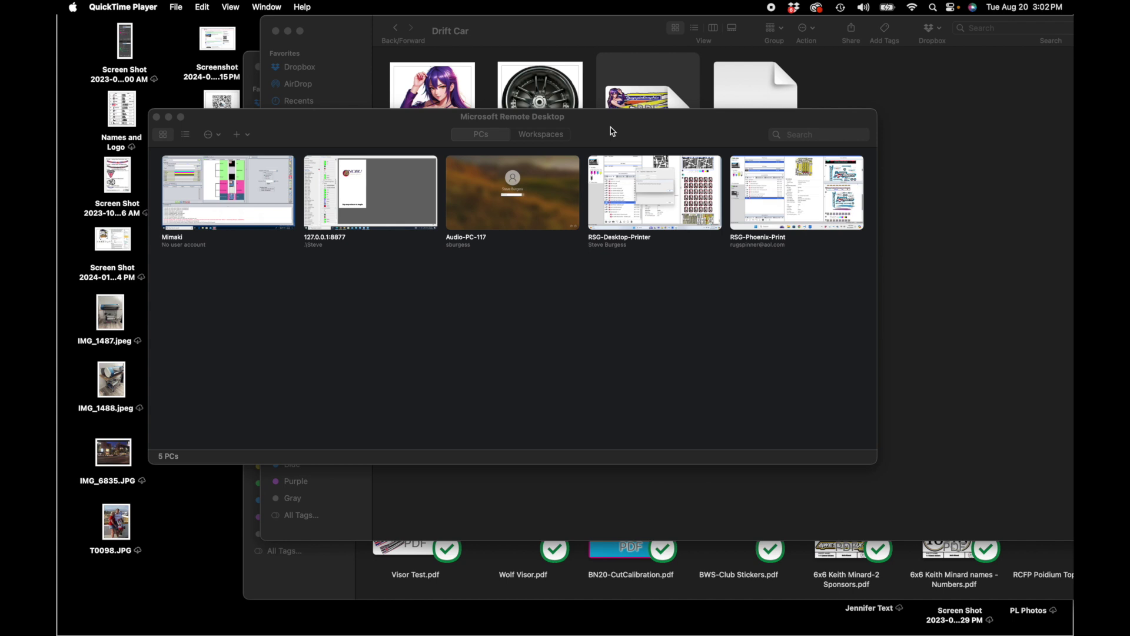
- Bring the Drift Car Finder window in front of Microsoft Remote Desktop
click(1000, 171)
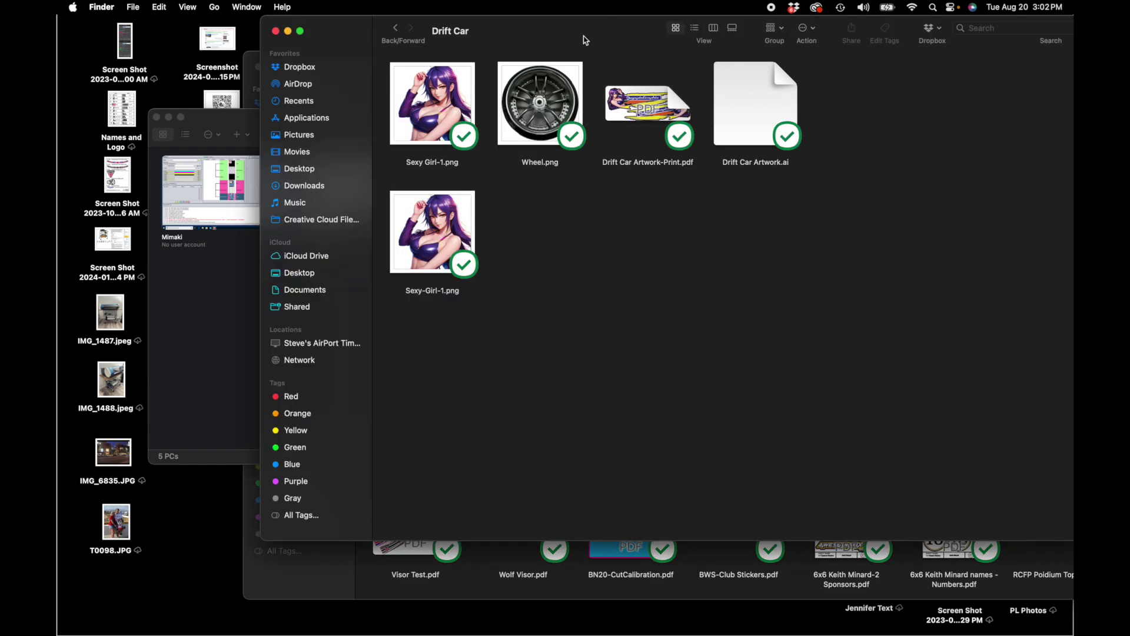
- Select Drift Car Artwork-Print.pdf, then minimize the Finder folders and close Desi Strong 2023
drag(592, 37, 705, 209)
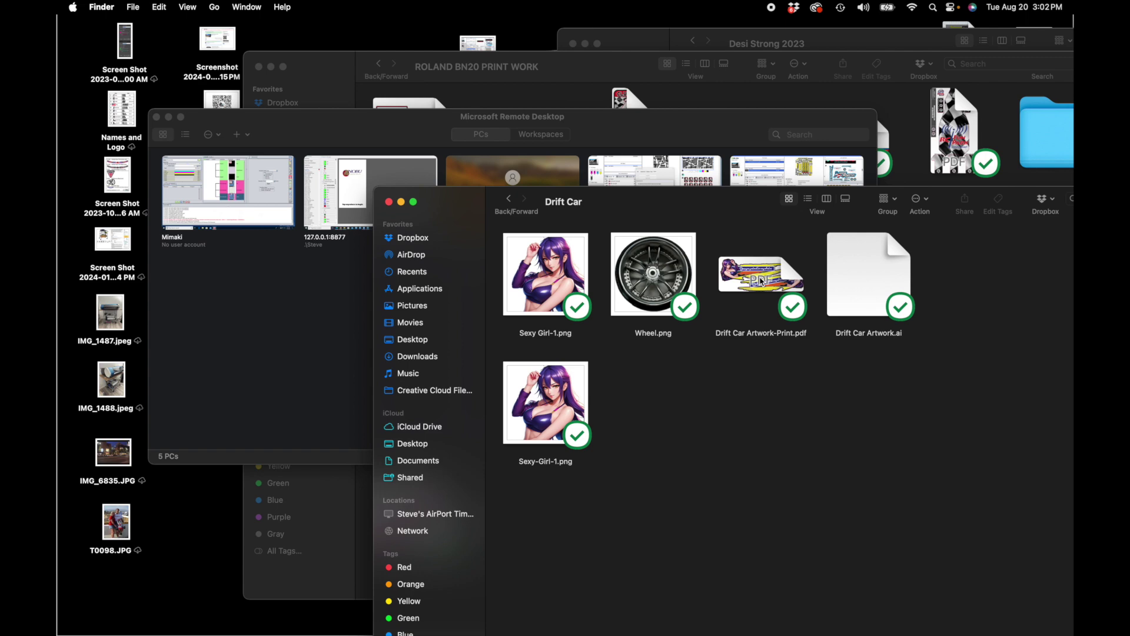
click(760, 281)
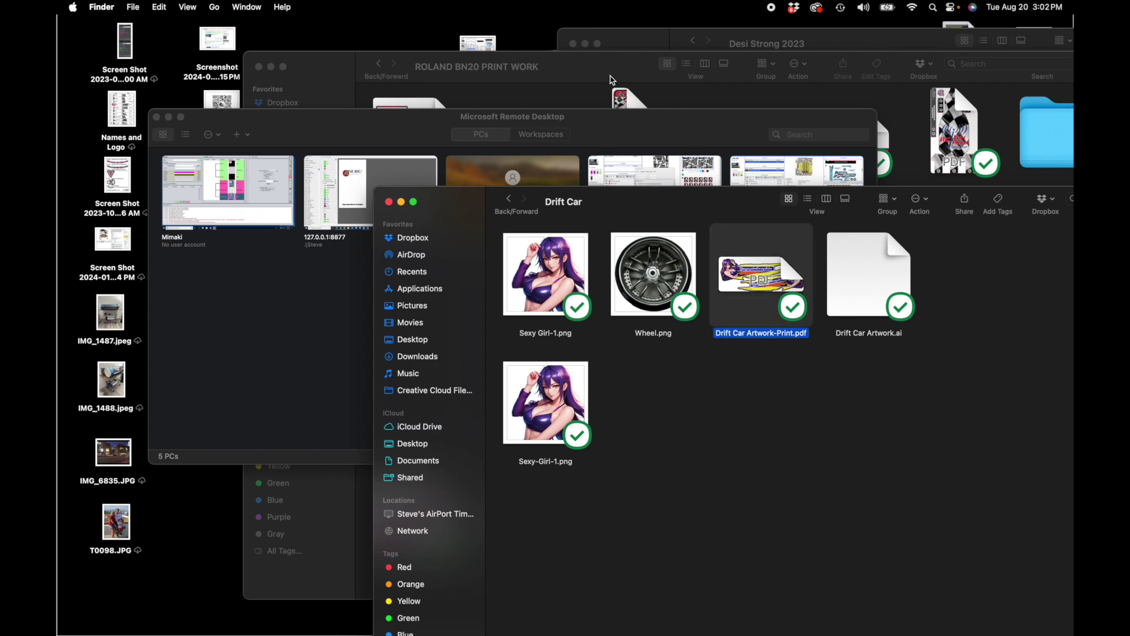
click(609, 72)
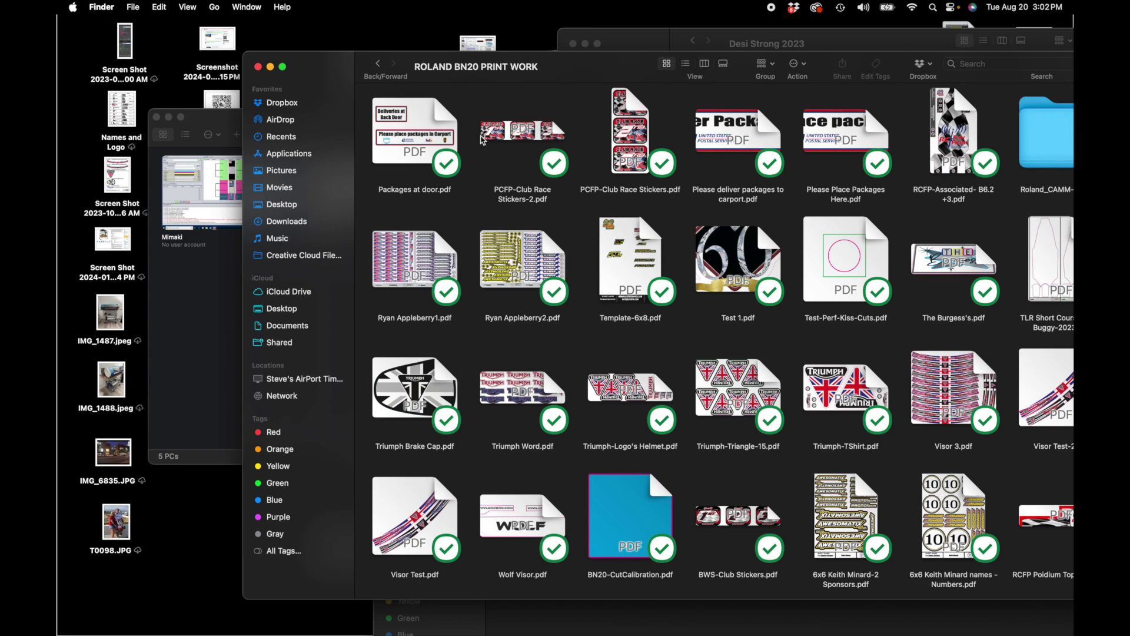
click(269, 67)
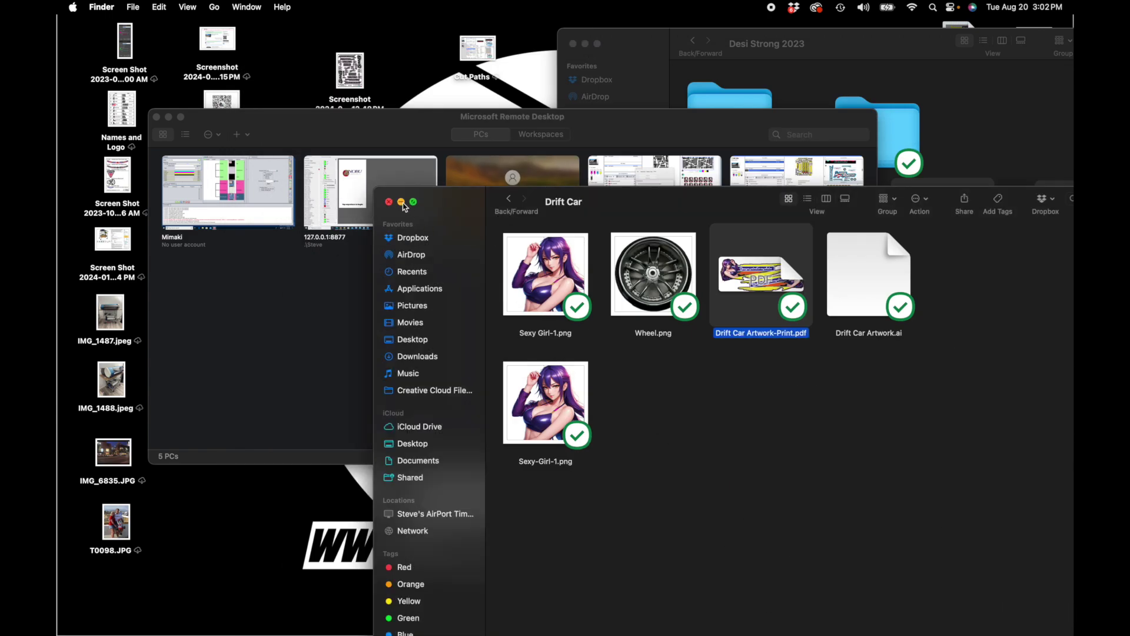
click(402, 202)
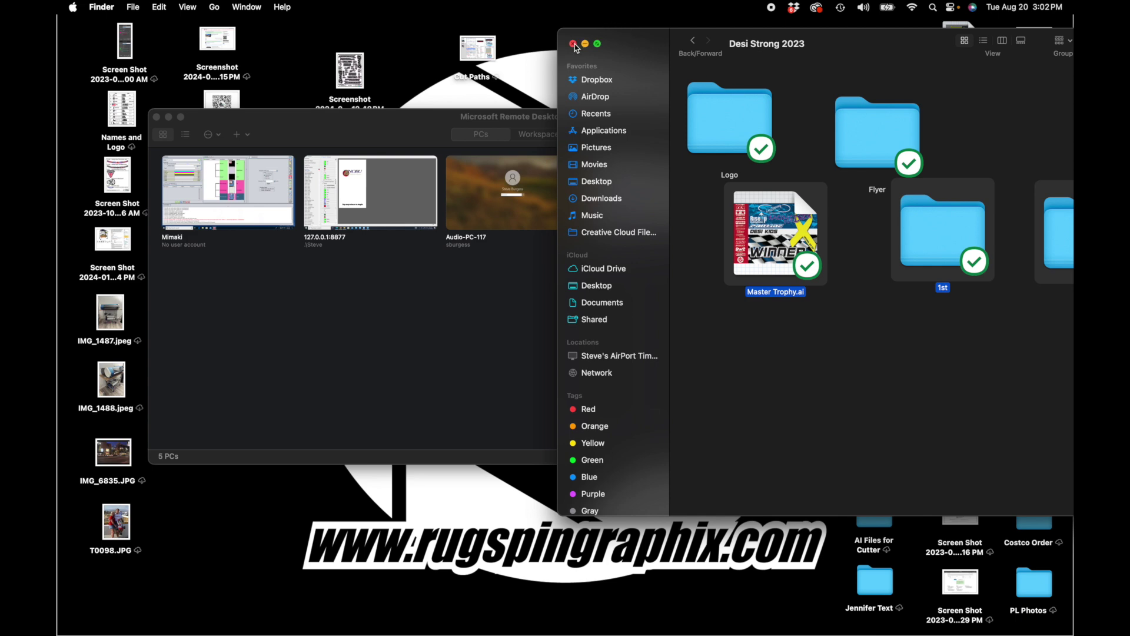
click(573, 44)
click(412, 124)
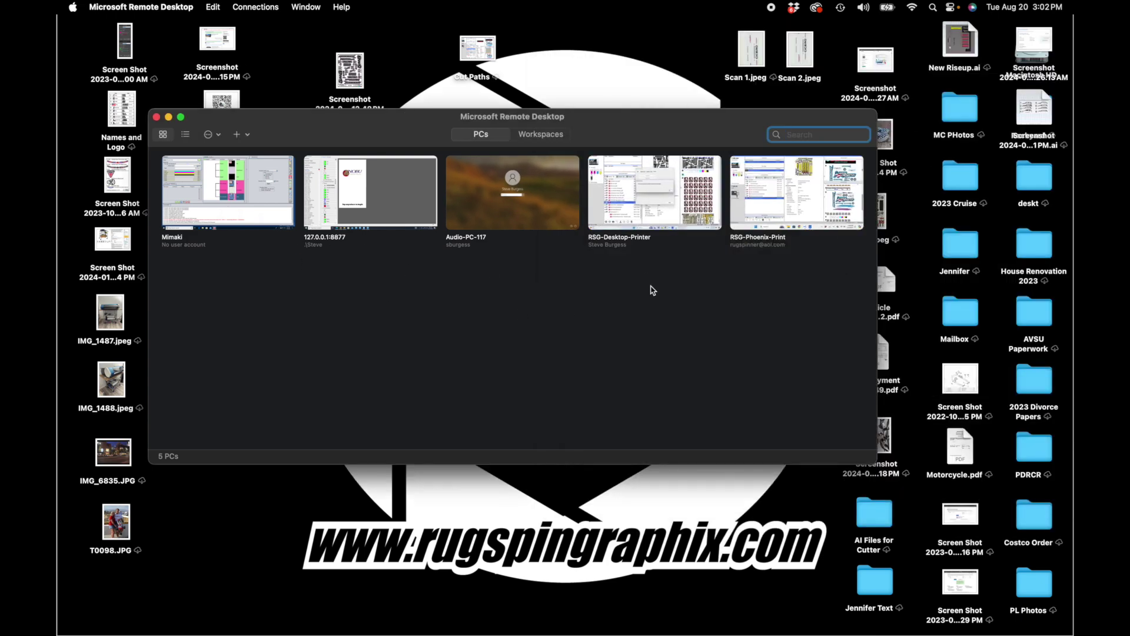
- Connect to RSG-Desktop-Printer, accepting the unverified certificate warning
click(656, 206)
double_click(657, 206)
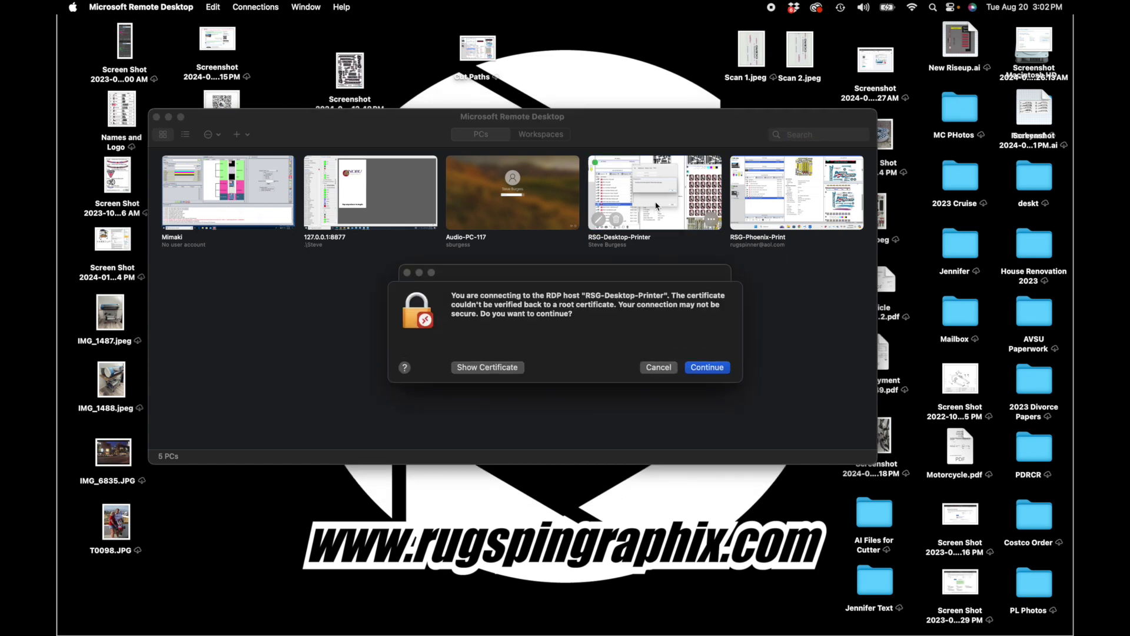
click(705, 367)
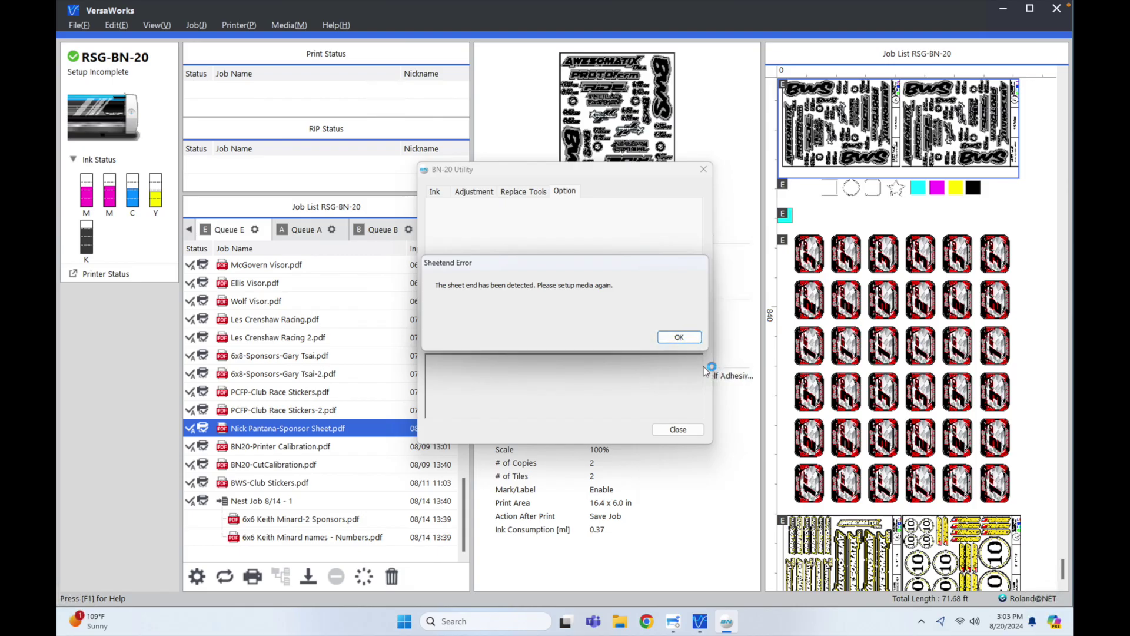
- Dismiss the Sheetend Error, BN-20 Utility and cleaning notice, then move VersaWorks lower
click(680, 338)
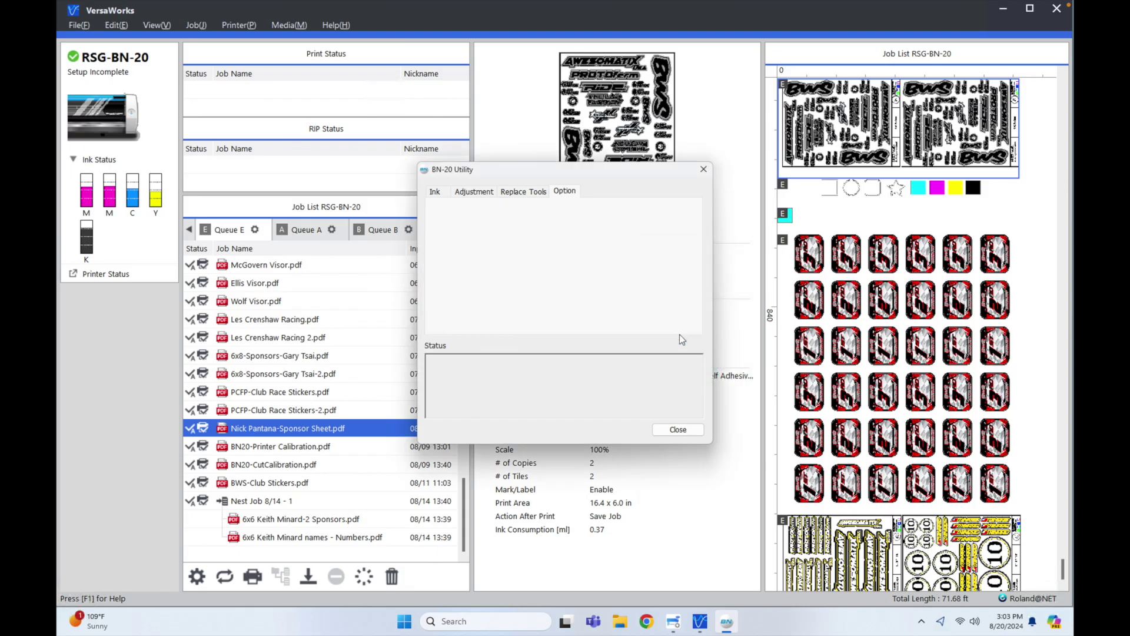
click(704, 170)
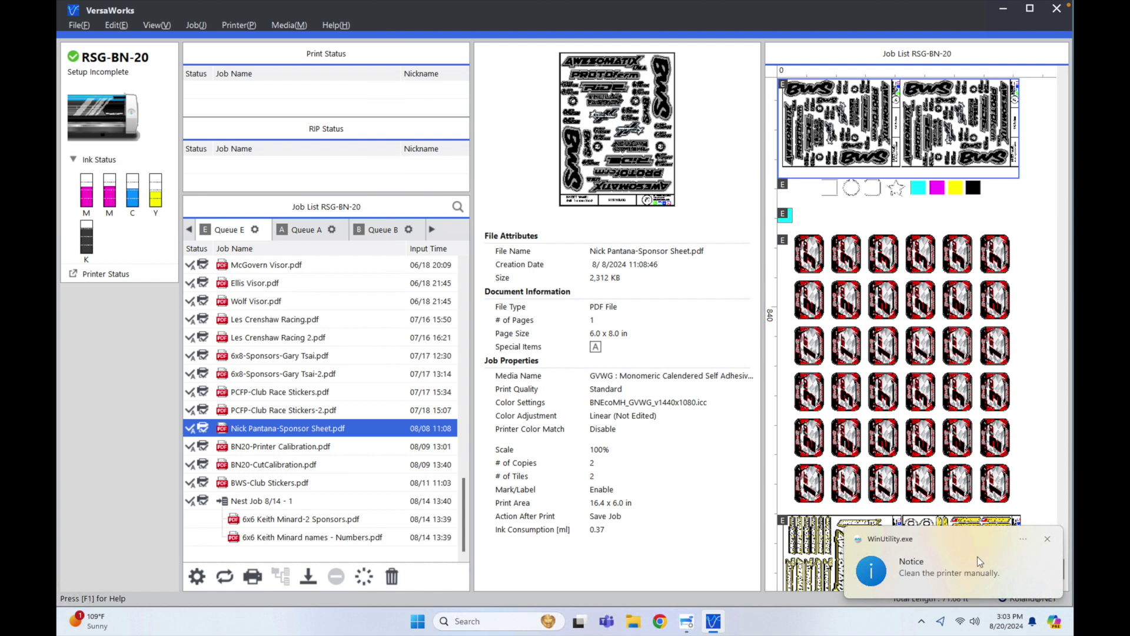
click(1047, 539)
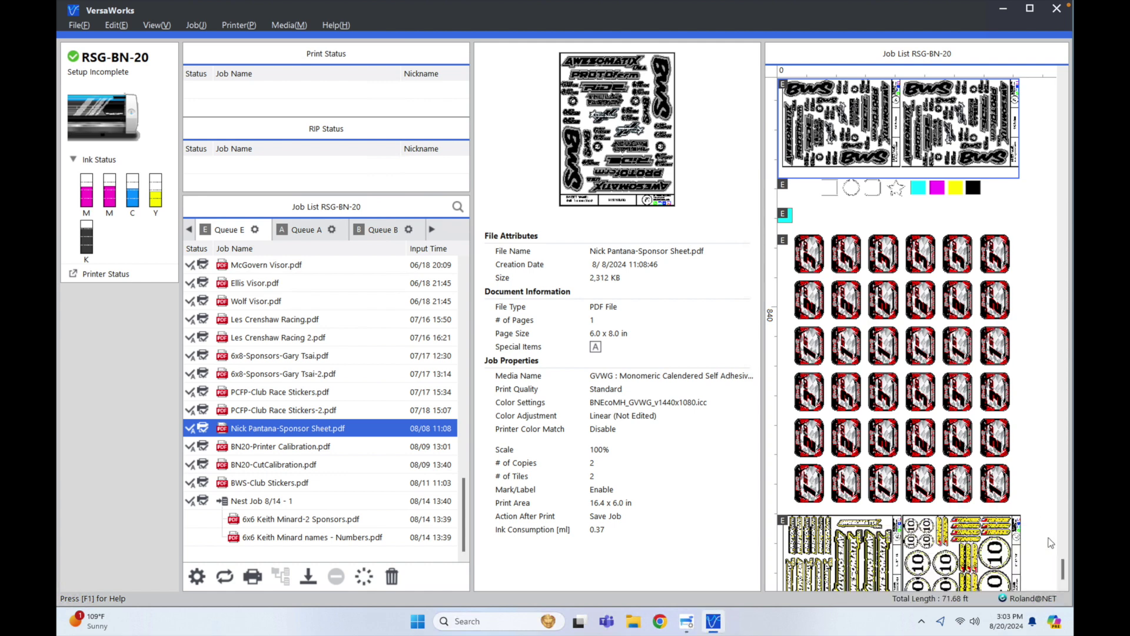
click(1030, 8)
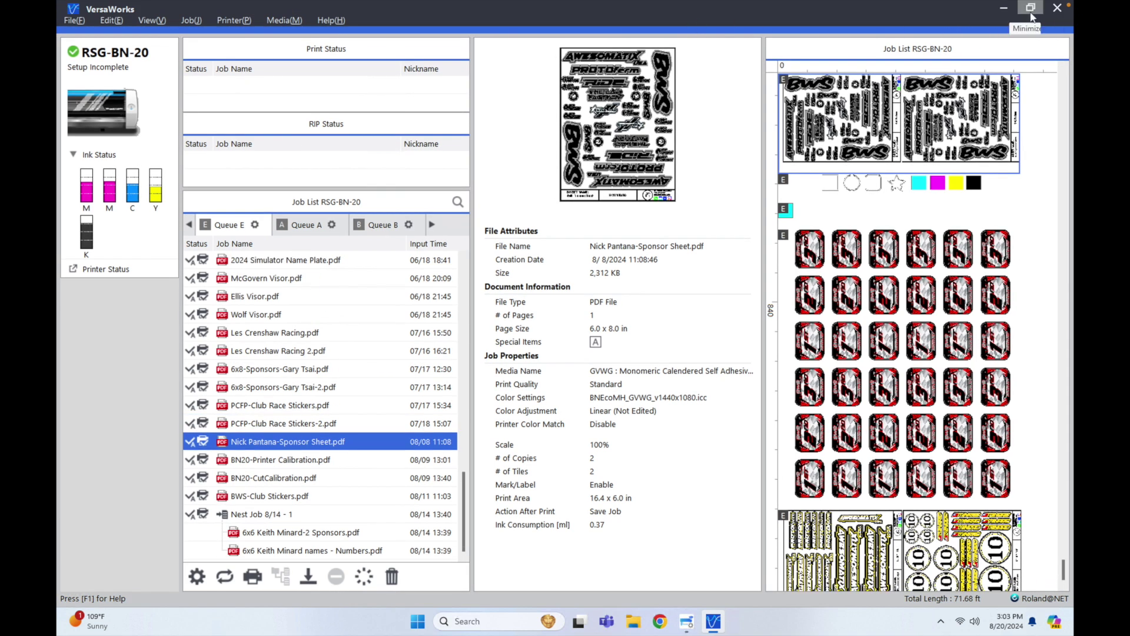
click(1031, 7)
drag(556, 12, 696, 52)
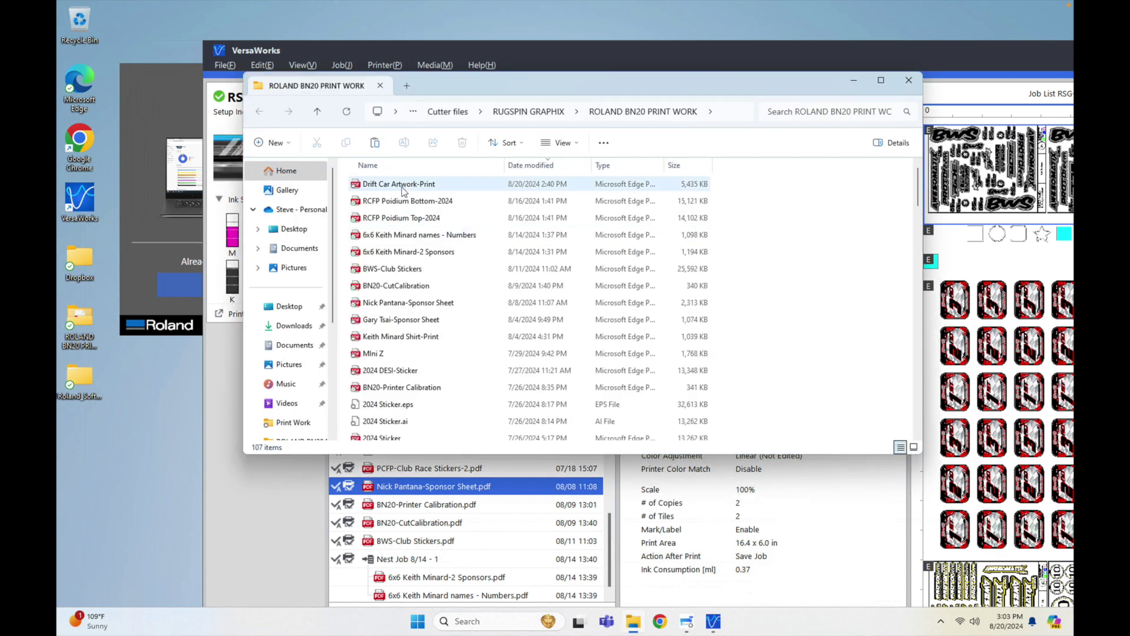
- Drag Drift Car Artwork-Print from ROLAND BN20 PRINT WORK onto the RSG-BN-20 job list
drag(402, 186, 502, 500)
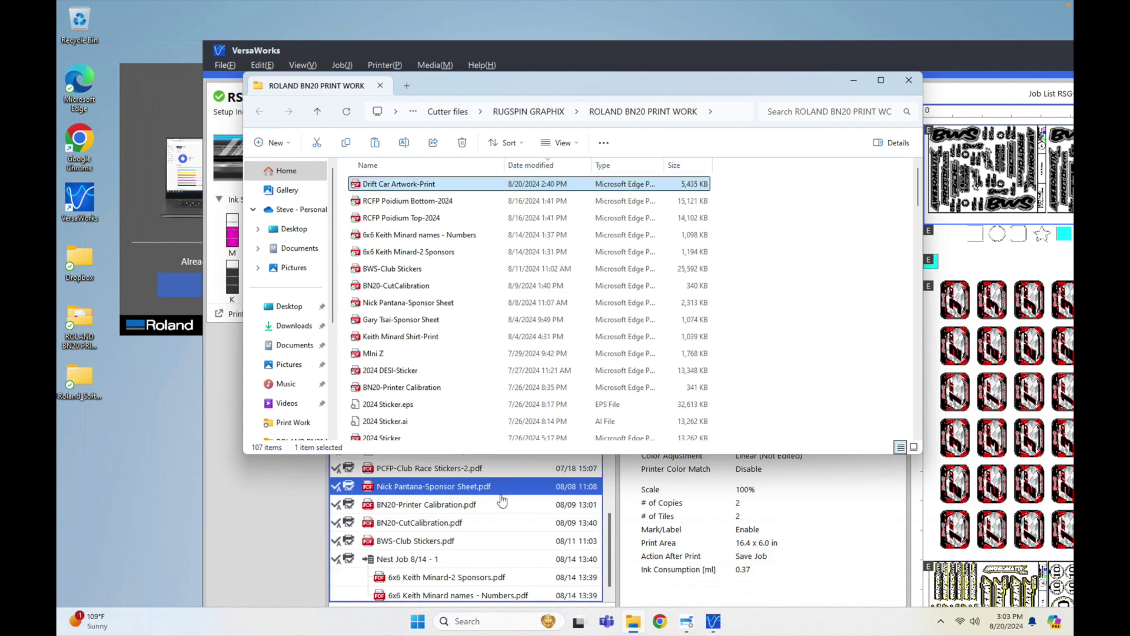
click(644, 489)
- Select the new Drift Car Artwork-Print.pdf job in Queue E and reposition the window
scroll(613, 486, up, 5)
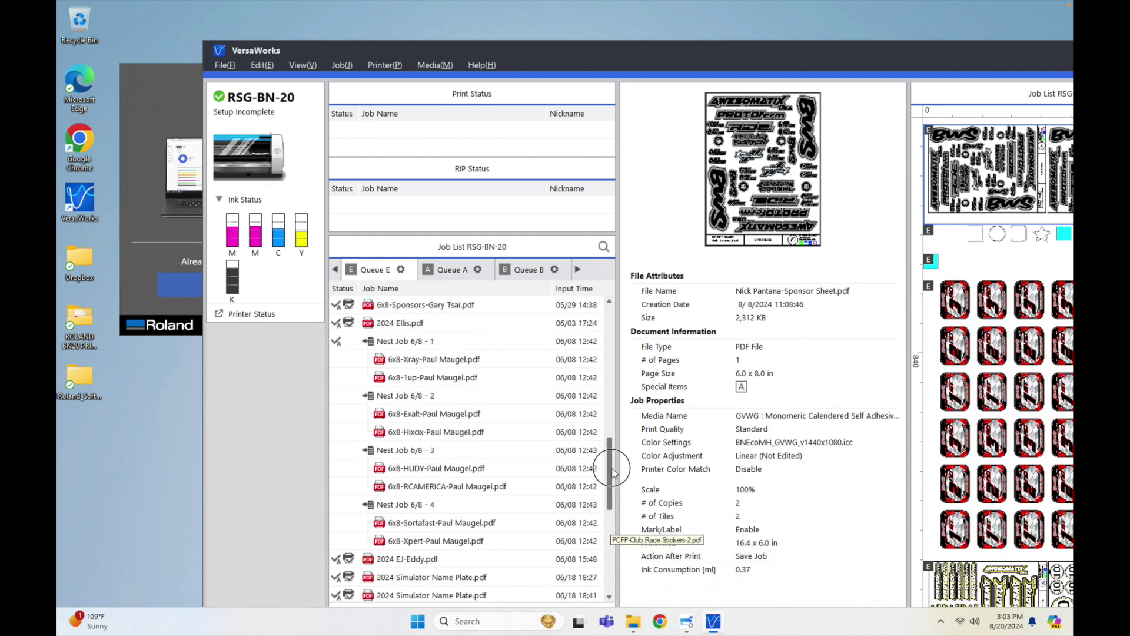
scroll(612, 471, down, 5)
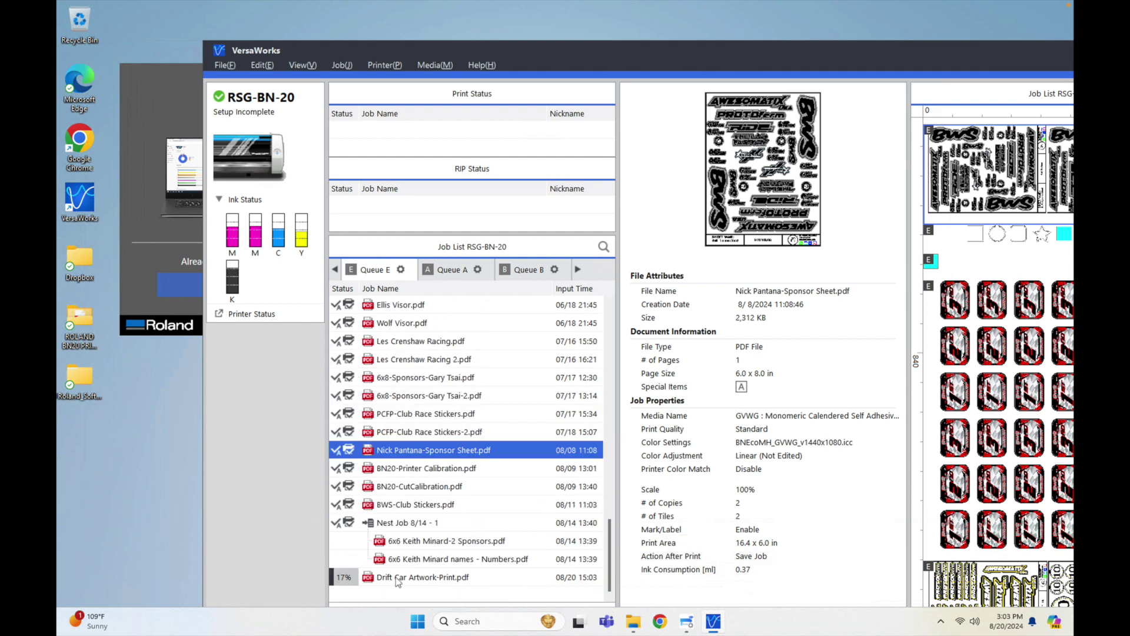
click(428, 578)
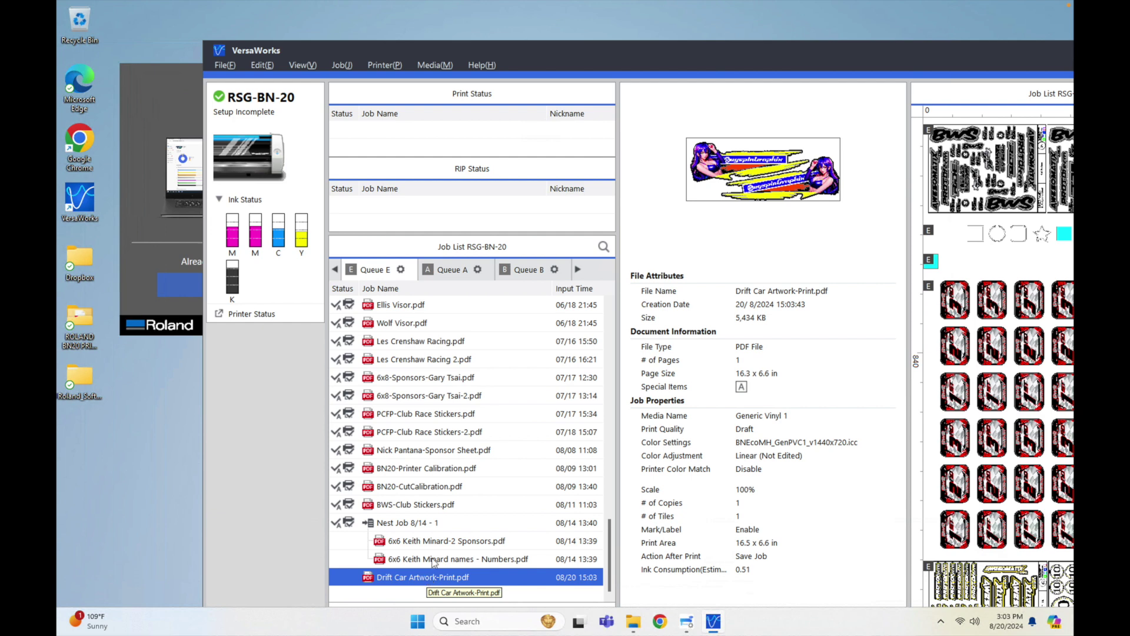
click(656, 62)
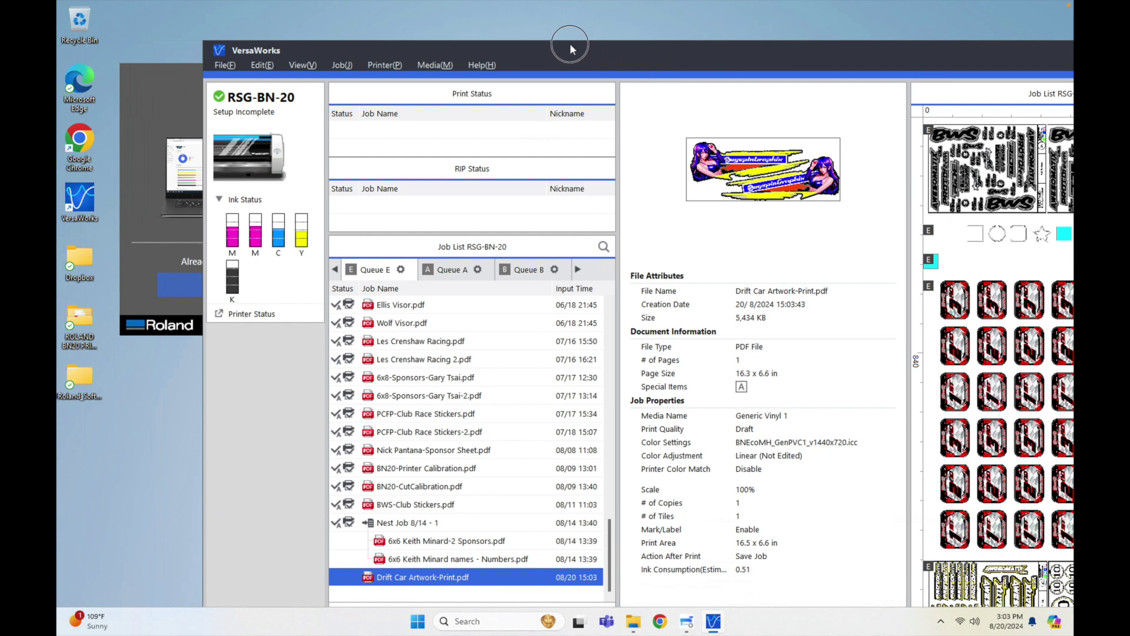
drag(591, 54, 472, 28)
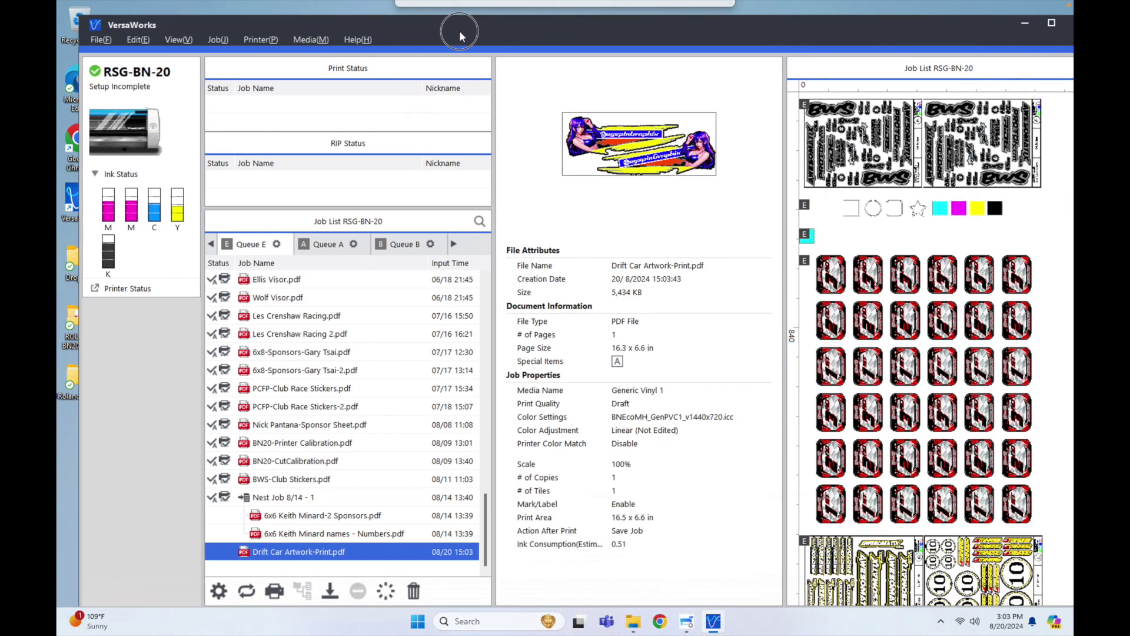
drag(472, 28, 461, 36)
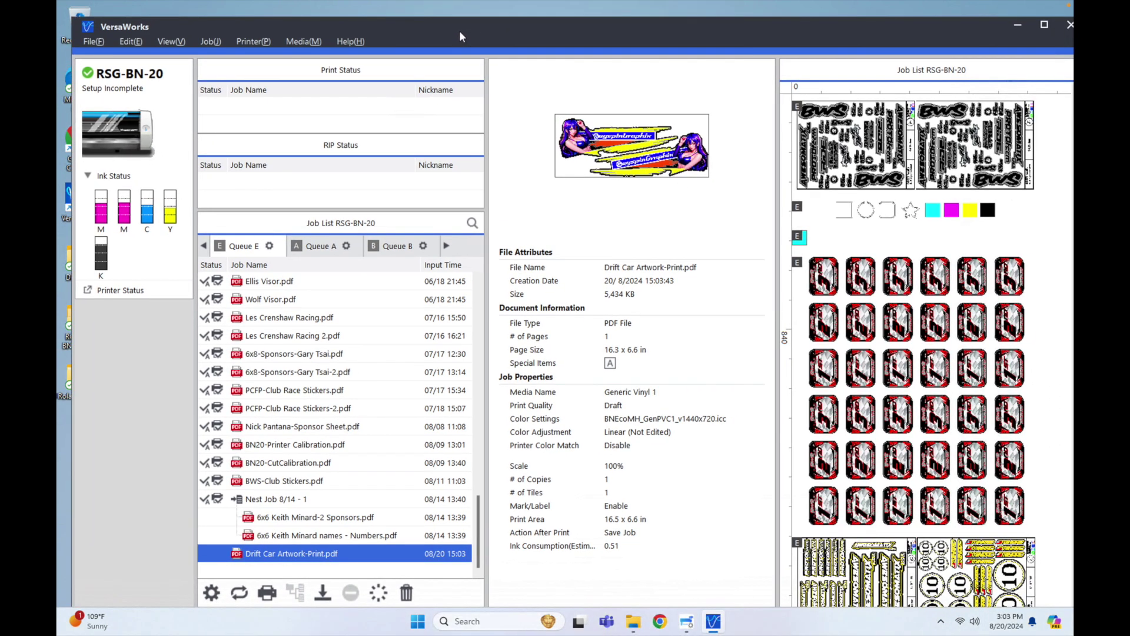